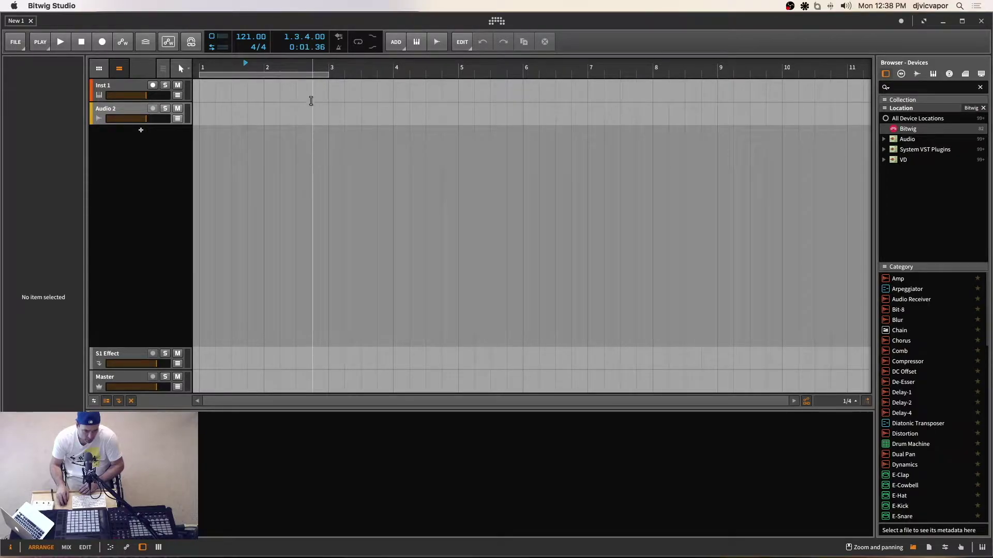
- Select the Inst 1 track and toggle the inspector panel off and on to show its track settings
drag(310, 65, 388, 67)
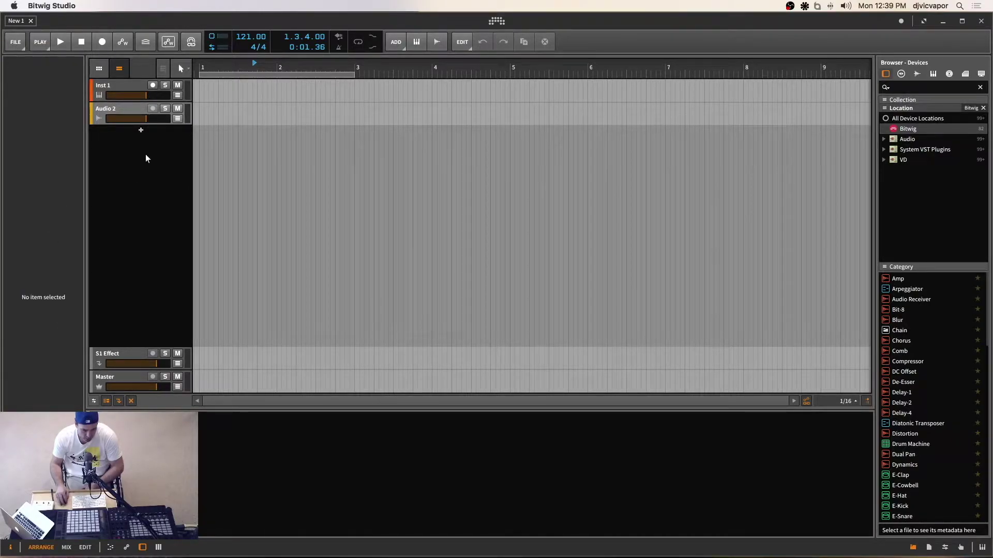
click(130, 84)
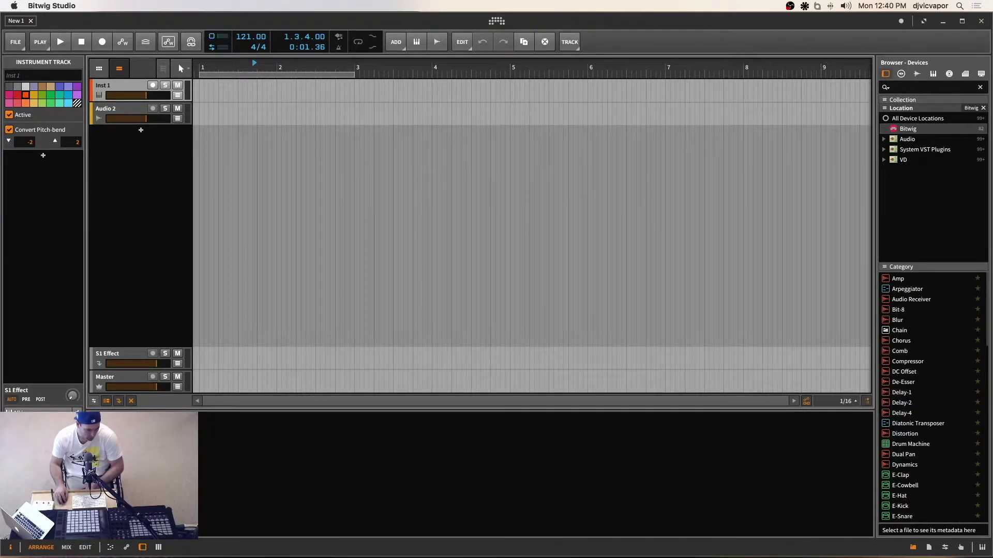
click(10, 548)
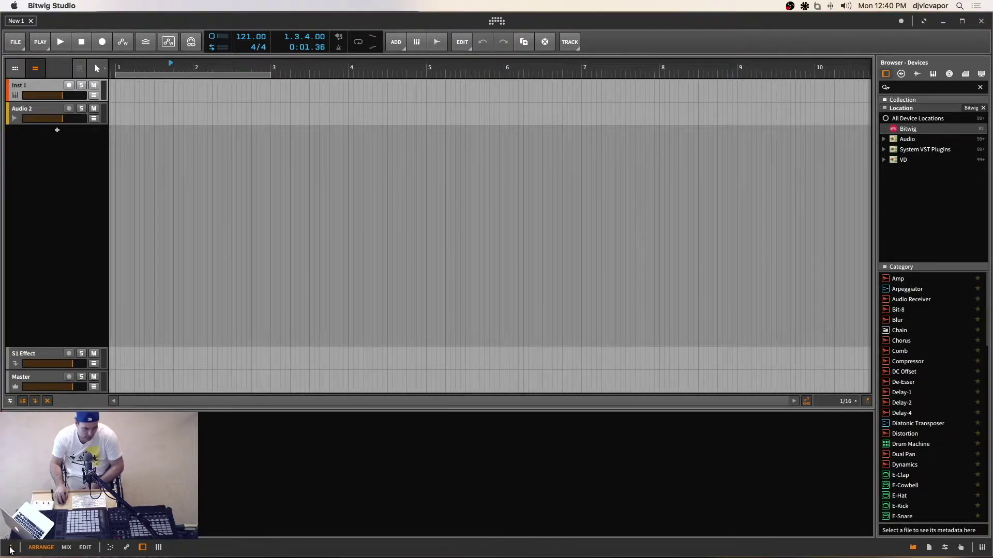
click(10, 548)
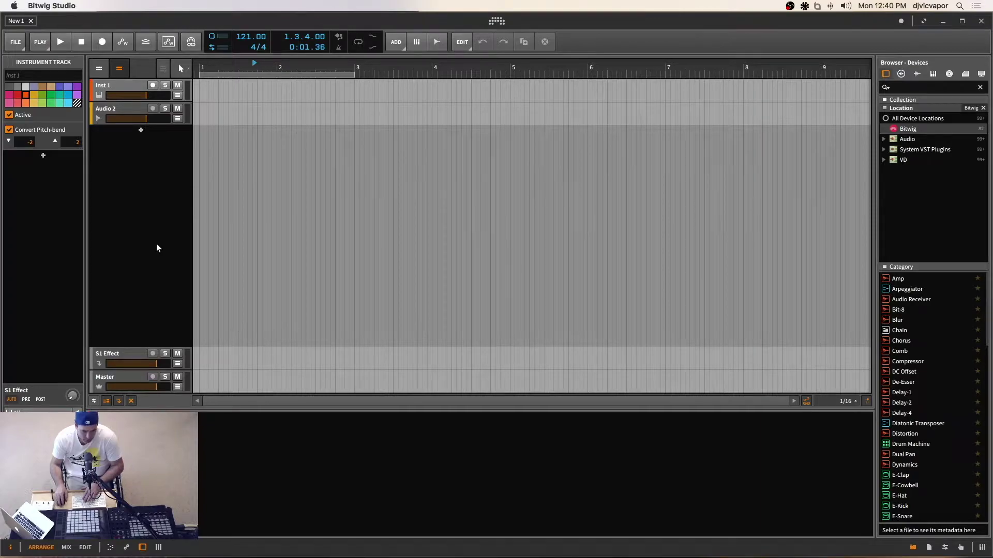
key(i)
key(i)
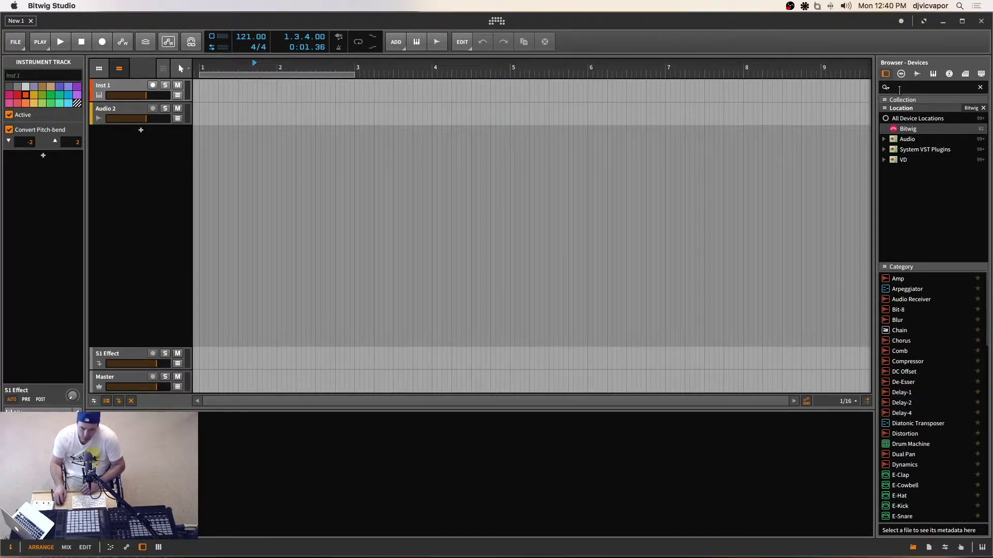
- Look through the browser's Samples, Files and Music categories and return to Devices
click(918, 76)
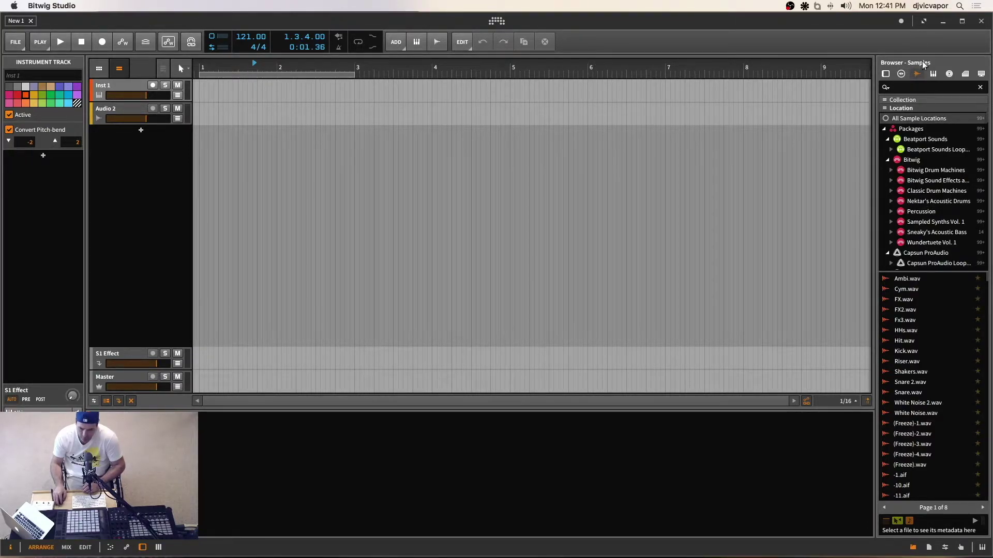
click(980, 75)
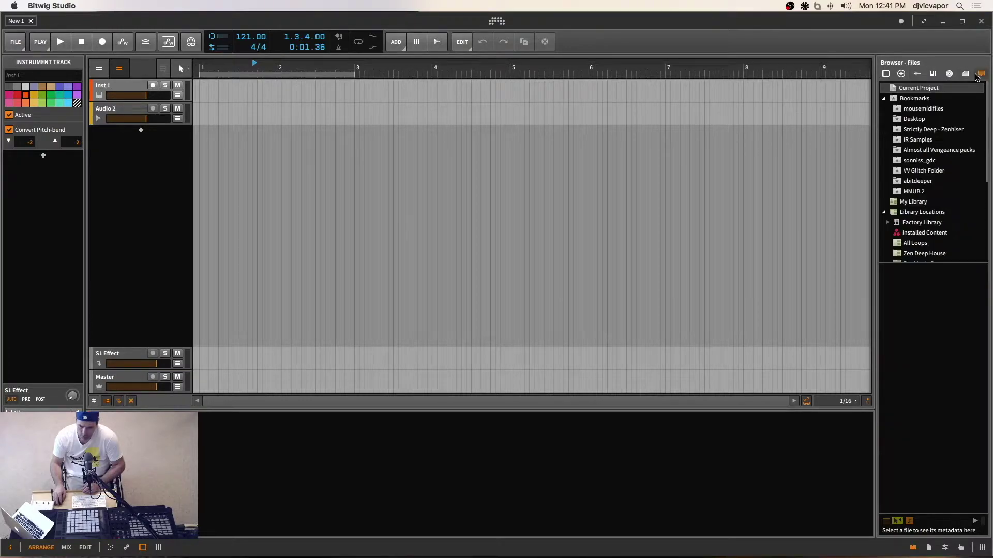
click(949, 74)
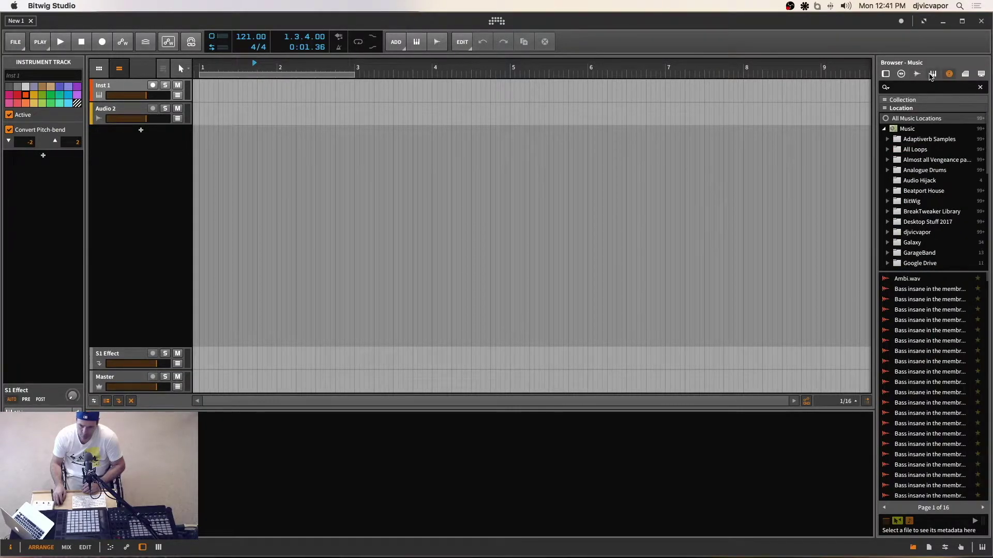
click(932, 75)
click(885, 74)
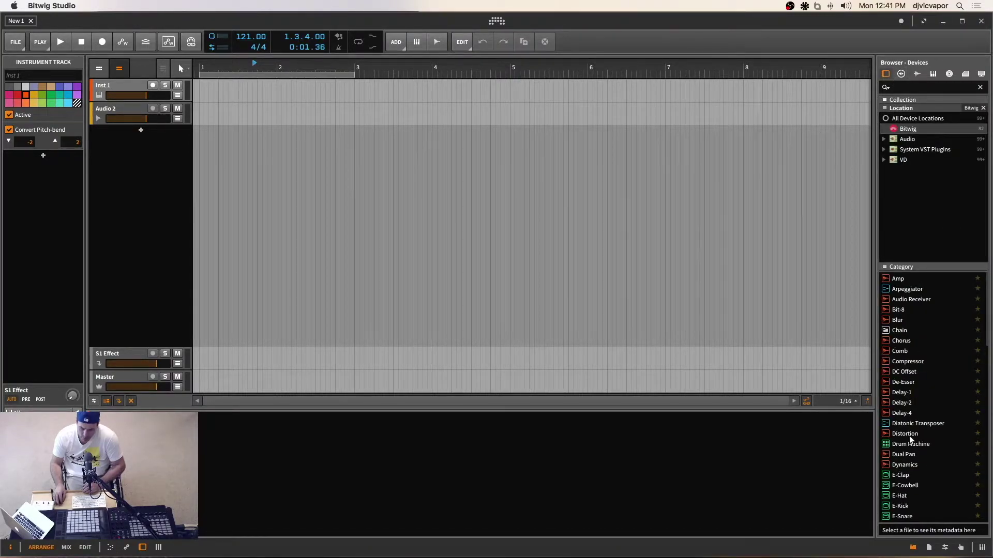
- Hide and show the browser panel several times, leaving it open beside the arranger
click(912, 548)
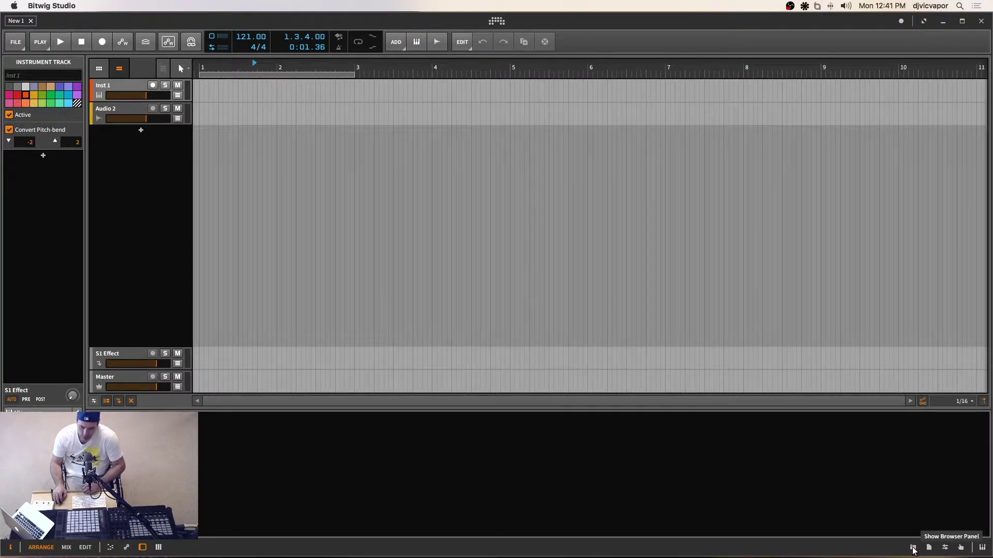
click(913, 548)
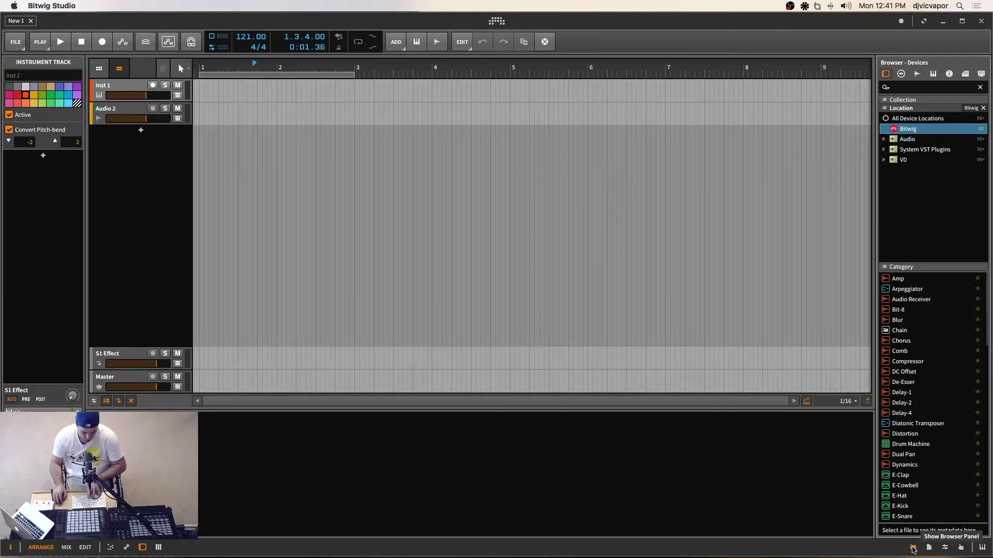
click(913, 548)
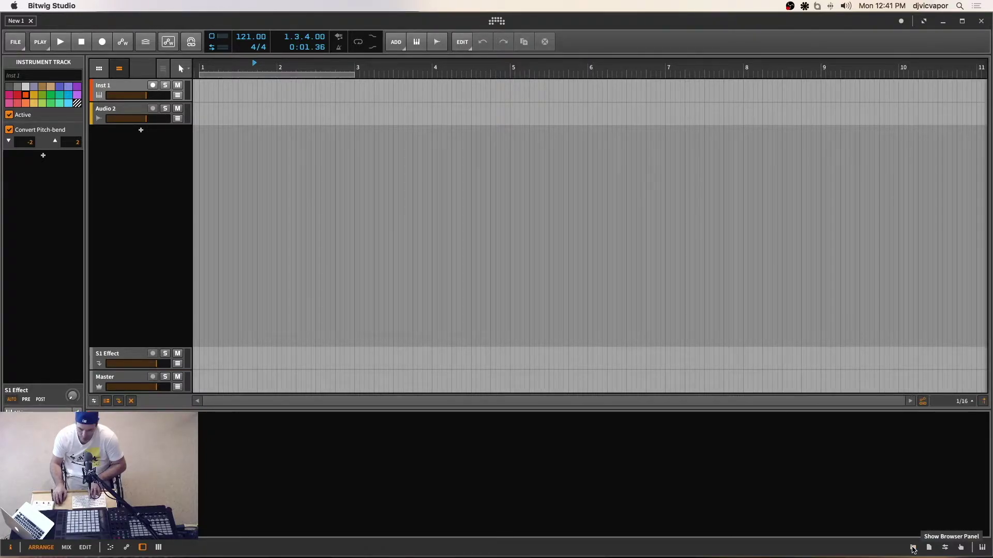
click(913, 548)
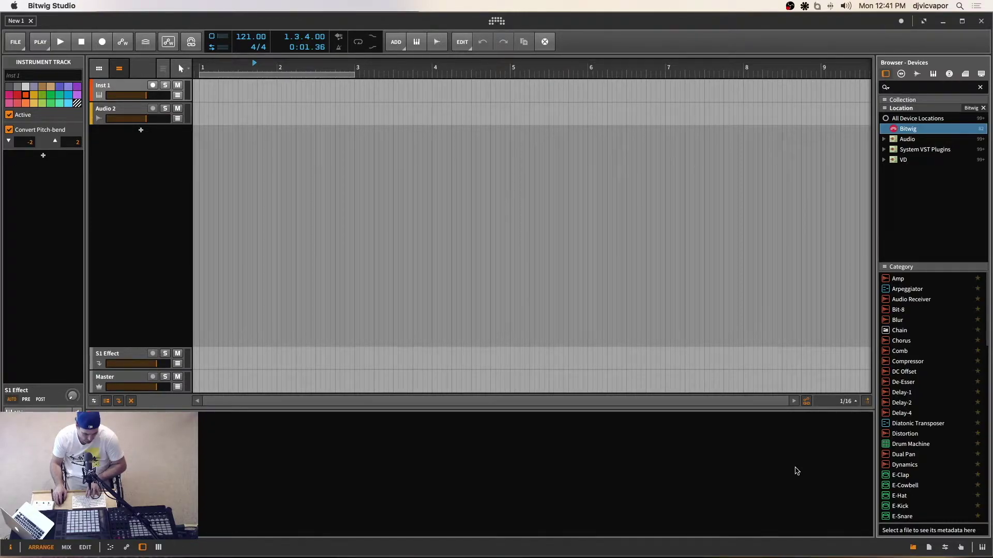
key(b)
key(b)
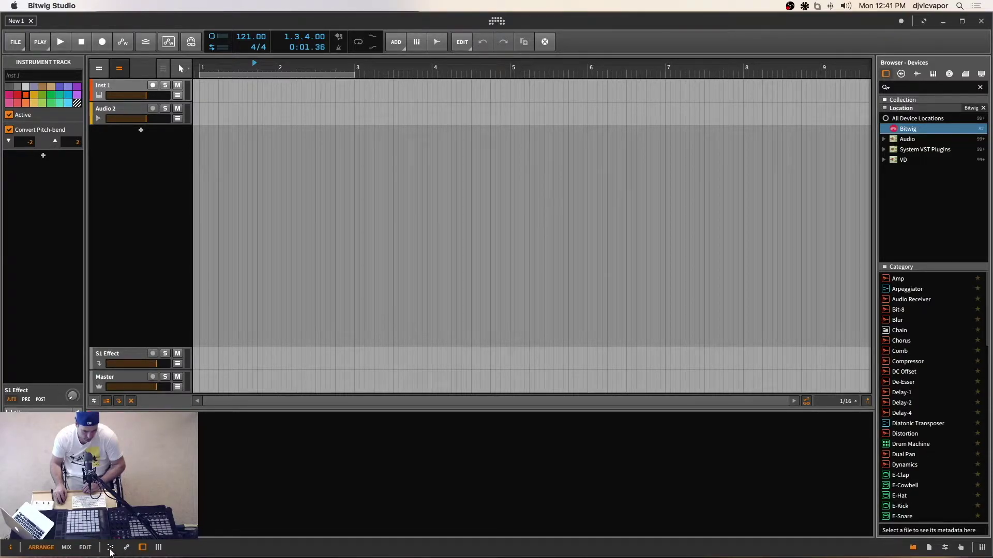
- Open the note editor panel below the arranger and toggle its visibility, leaving it shown
click(110, 549)
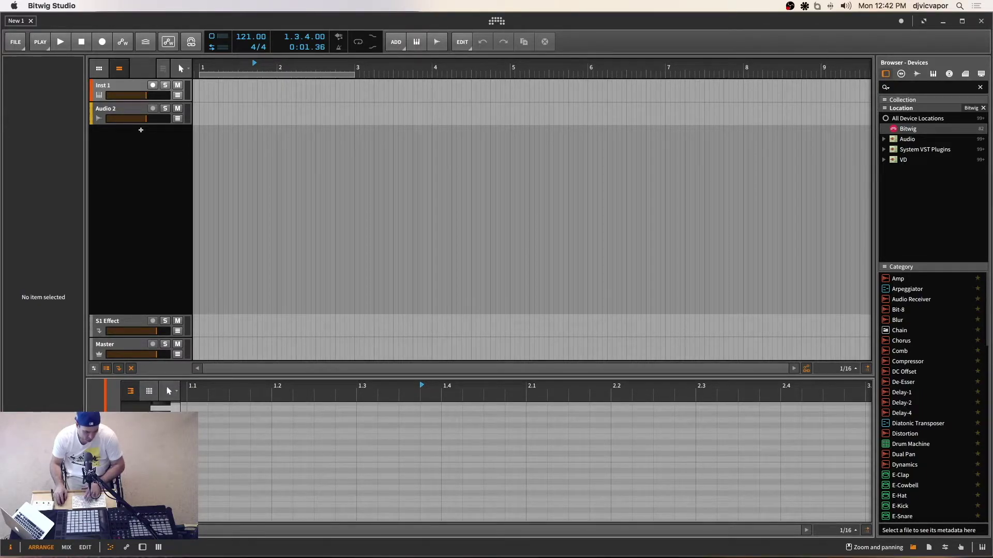
key(e)
key(e)
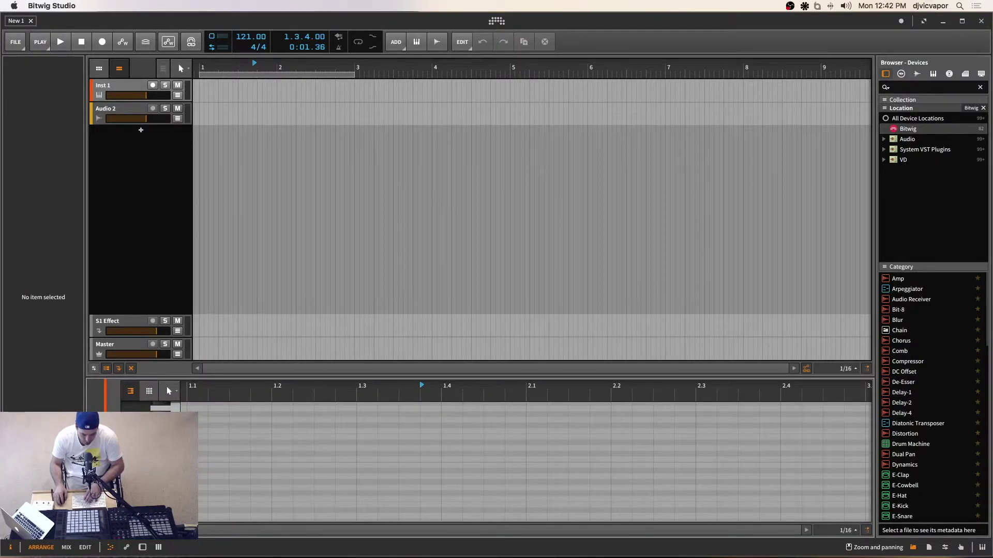
key(e)
key(e)
key(e)
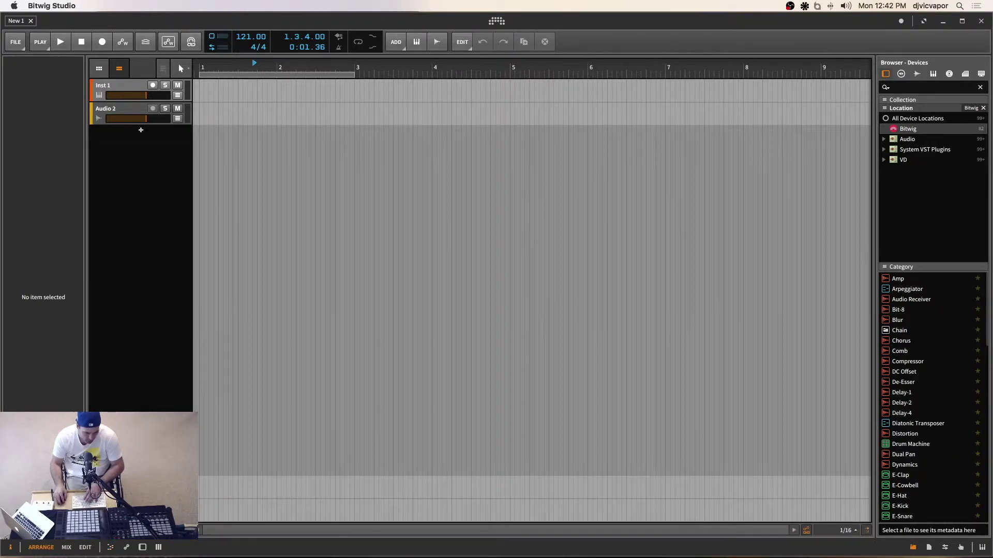
key(e)
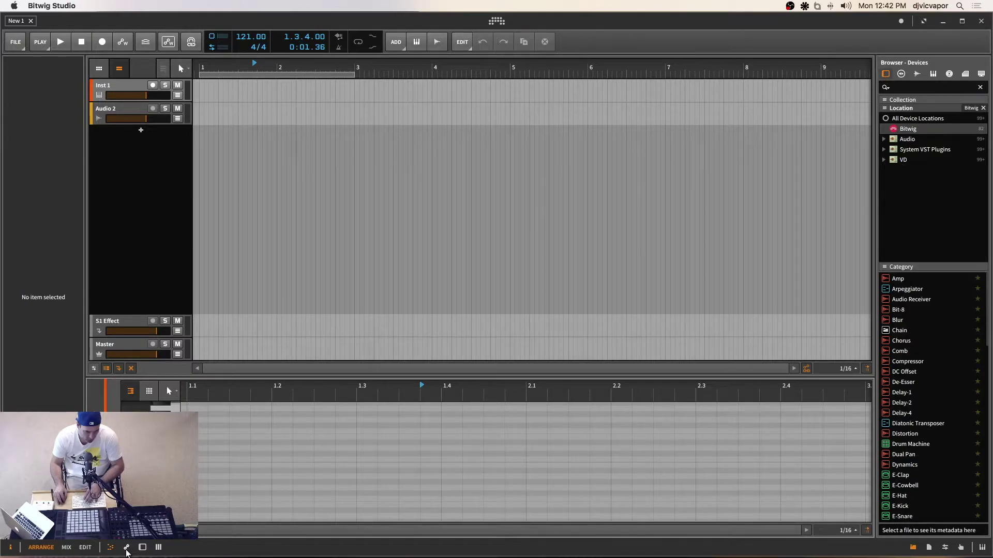
- Switch the lower area to the automation editor panel and toggle it closed and open
click(127, 547)
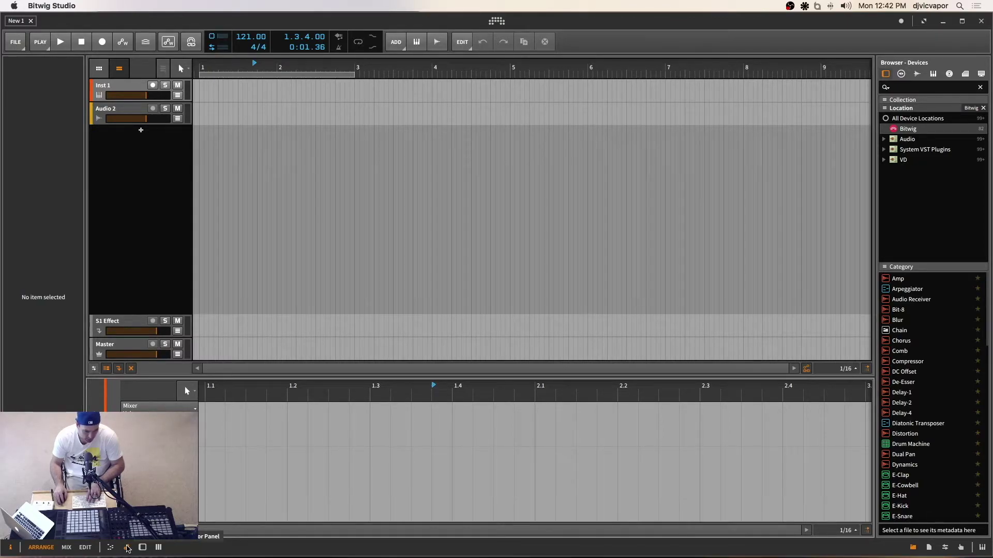
click(128, 549)
click(126, 549)
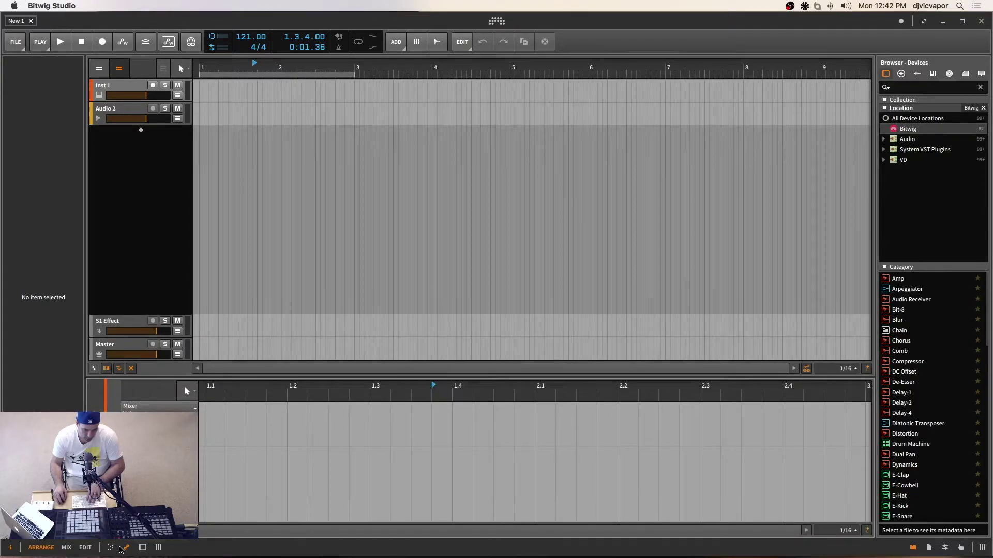
- Display the device panel below the arranger and toggle it off and on
click(142, 547)
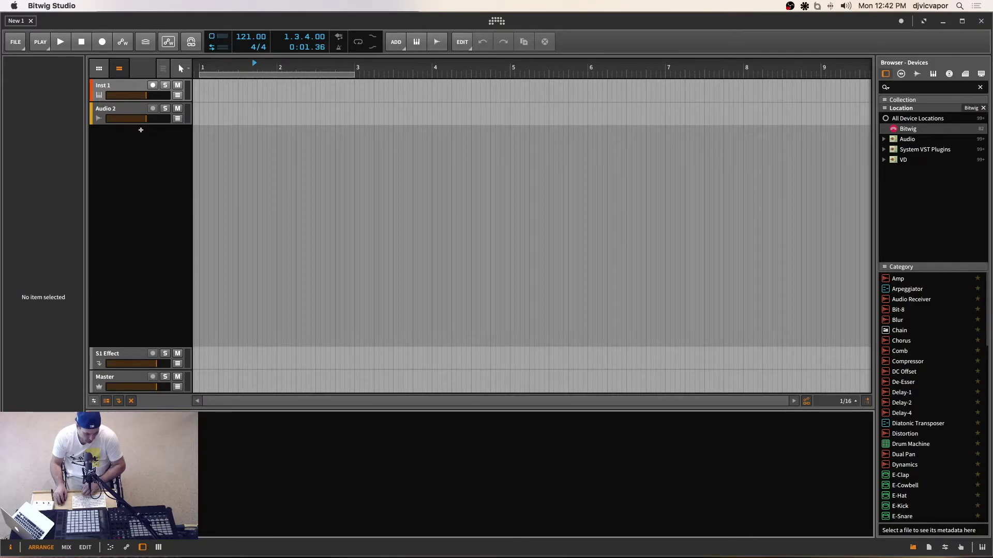
key(d)
key(d)
key(d)
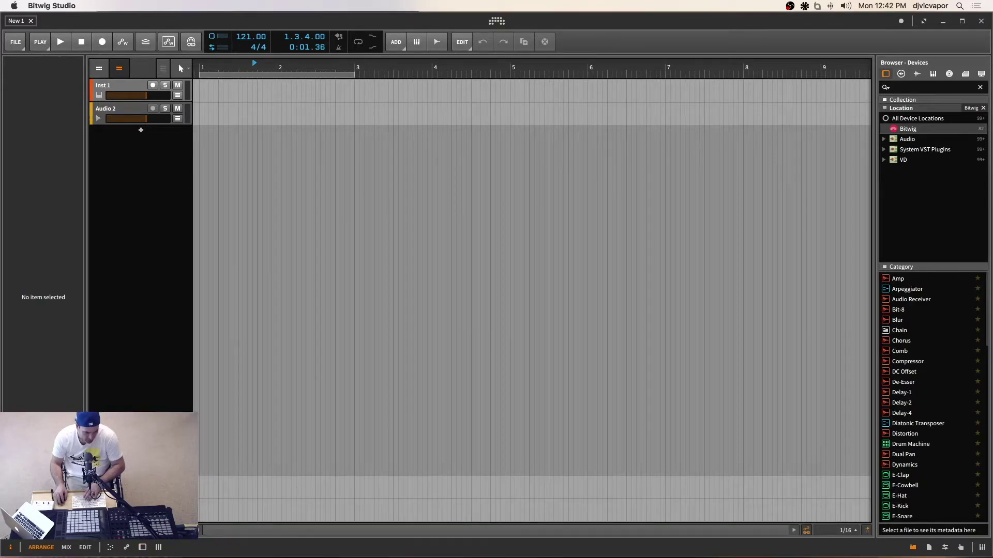
key(d)
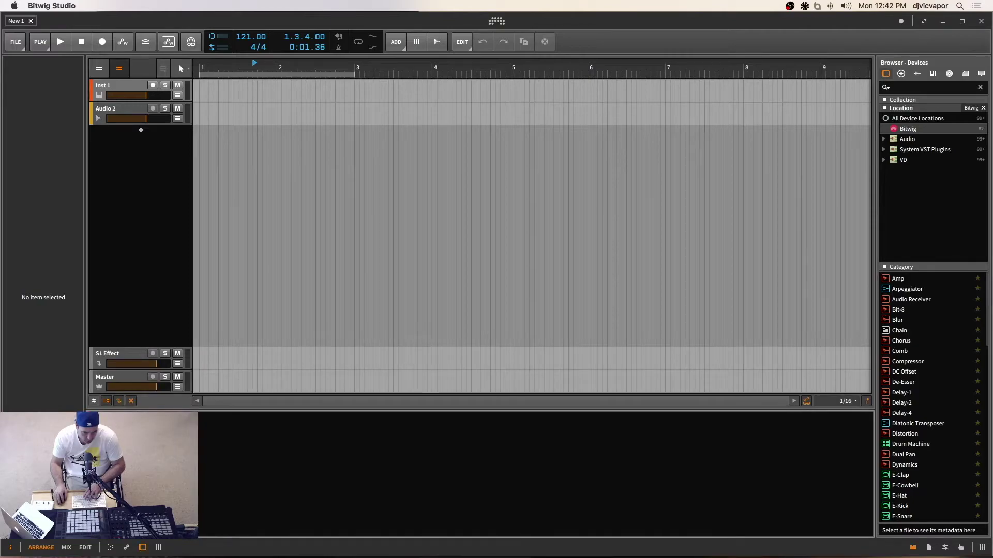
key(d)
key(d)
- Display the mixer panel below the arranger and toggle it off and on repeatedly
click(158, 547)
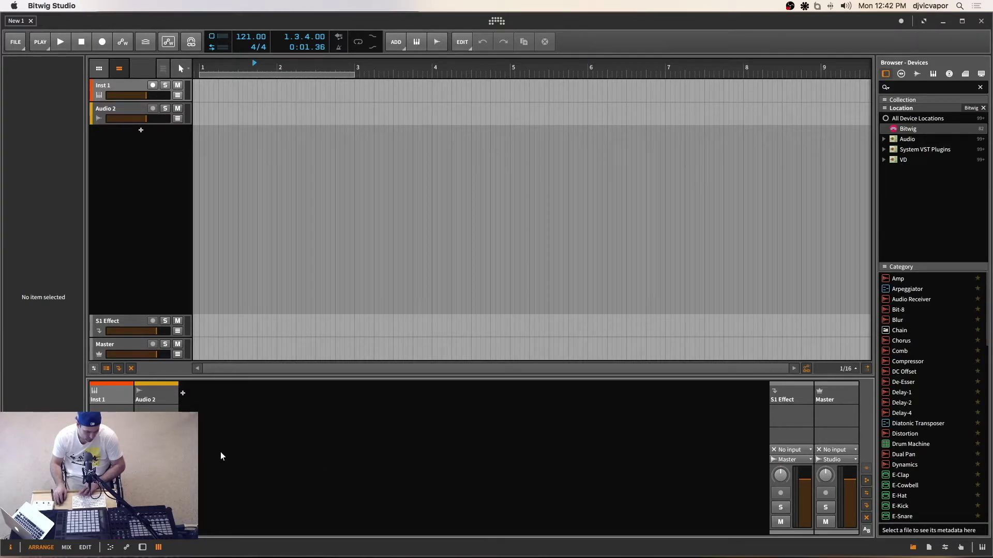
key(m)
key(m)
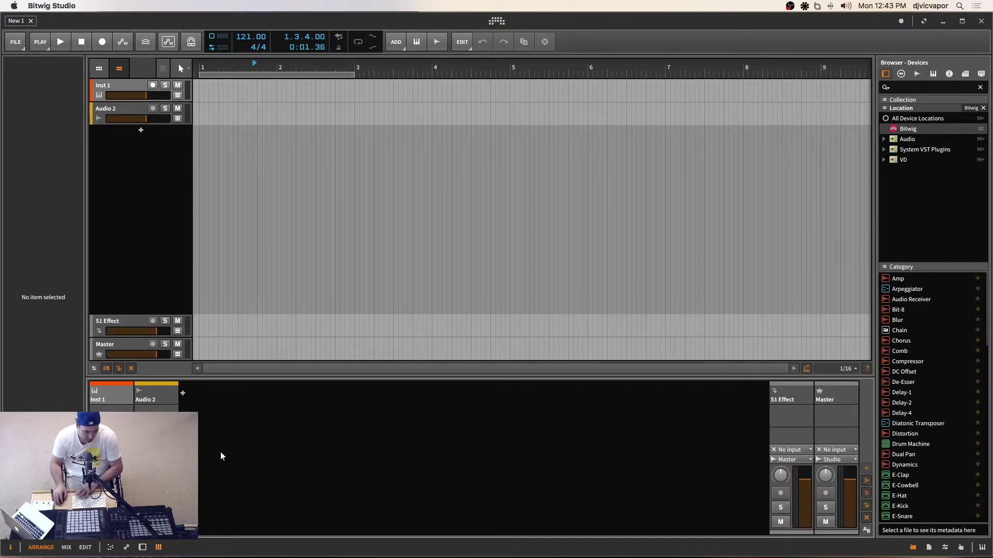
key(m)
key(m)
key(m)
key(m)
key(m)
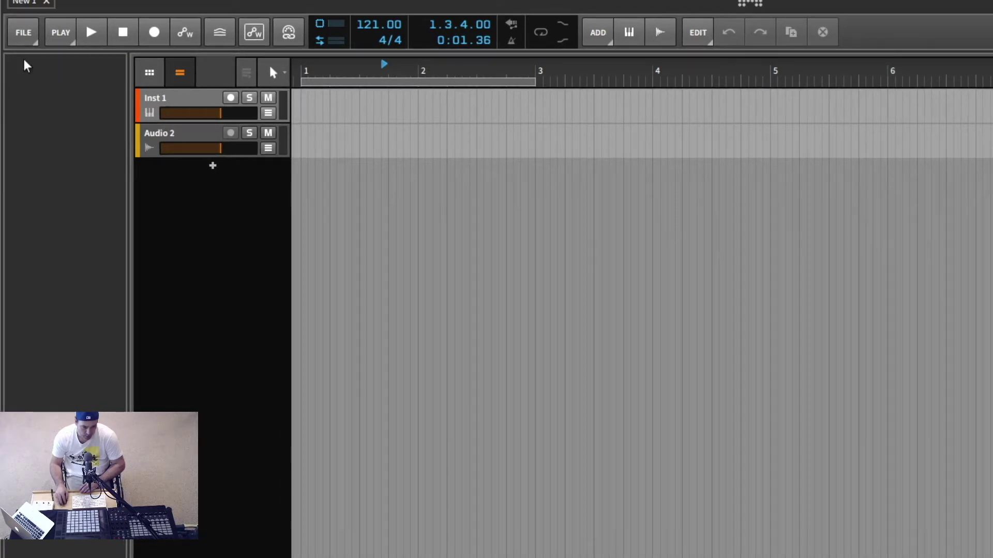
- Look over the project file commands and pin the arranger's Overdub control to the transport toolbar
click(21, 37)
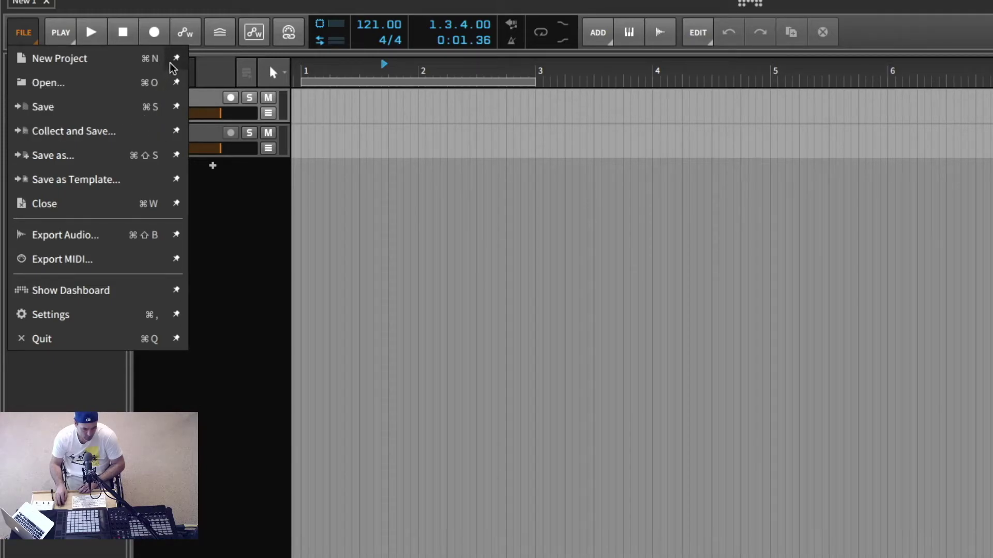
click(30, 37)
click(60, 34)
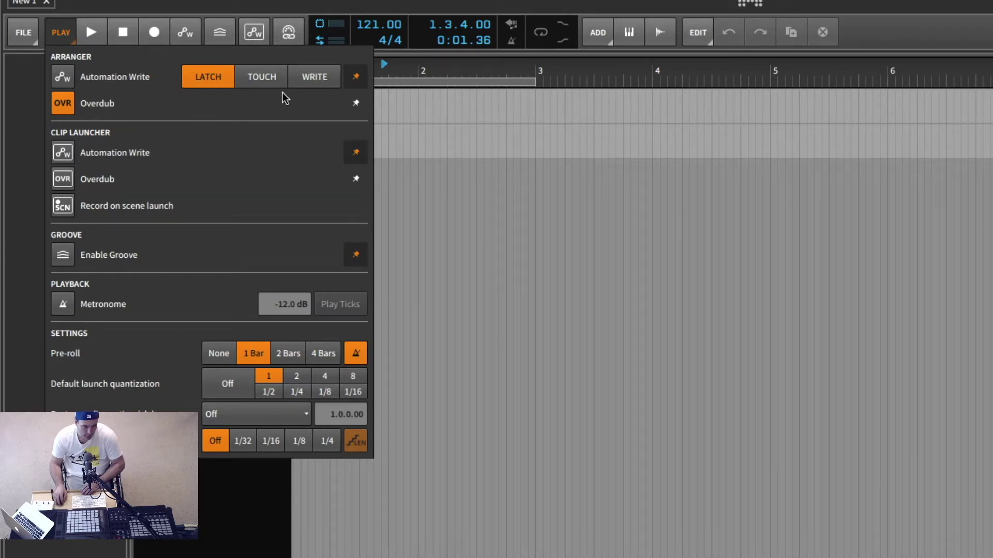
click(355, 104)
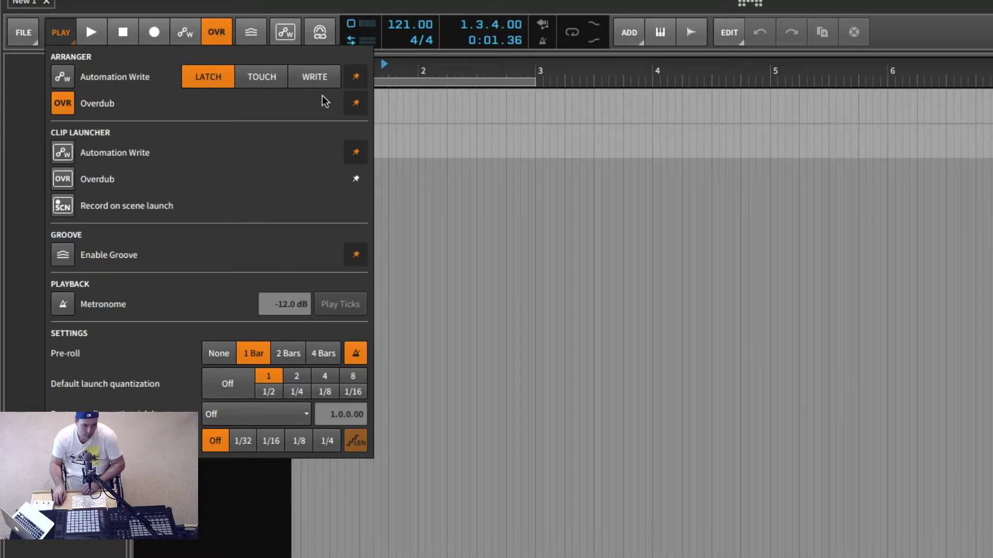
click(60, 33)
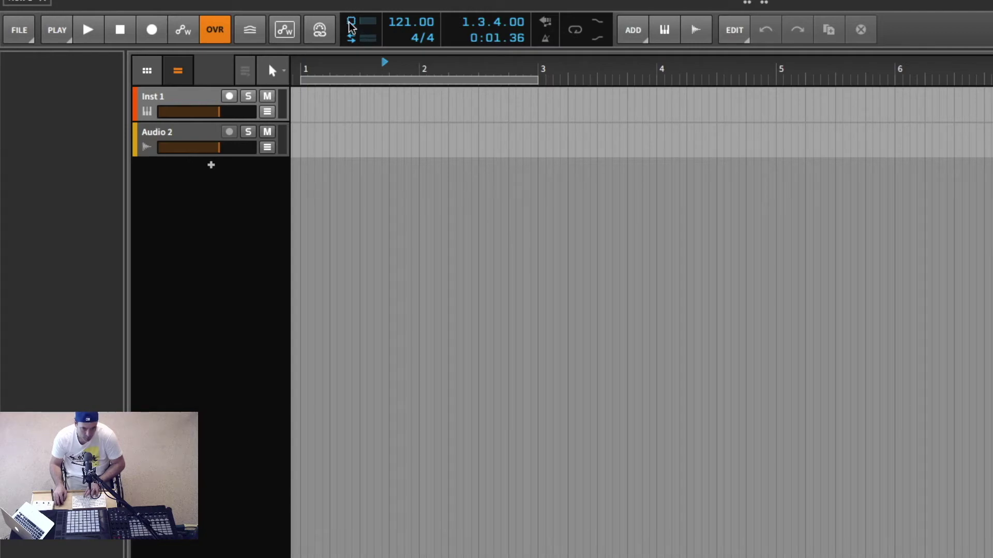
- View the DSP Performance Graph, reposition its window over the arranger, and close it
click(351, 26)
drag(523, 299, 318, 214)
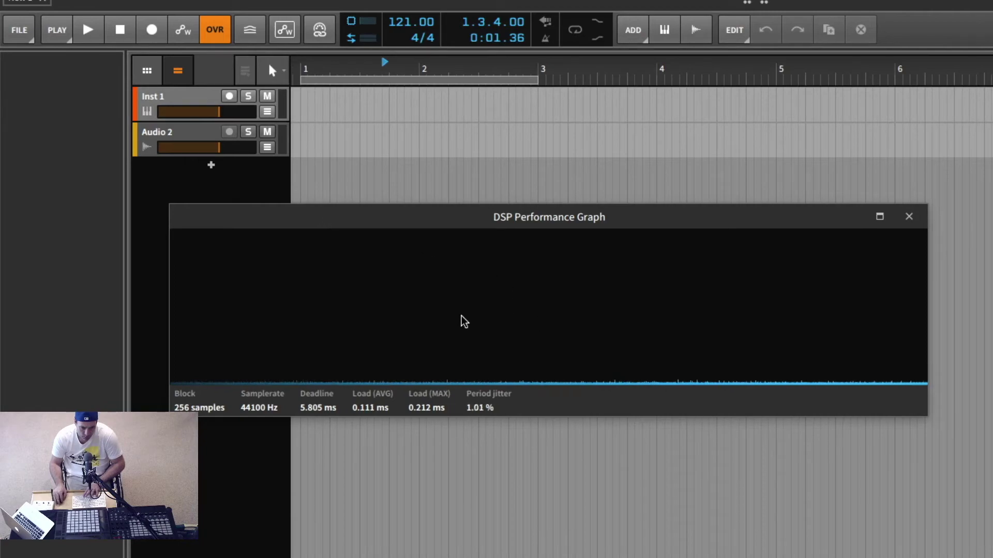
mouse_move(417, 216)
mouse_down()
mouse_move(439, 219)
mouse_move(421, 212)
mouse_up()
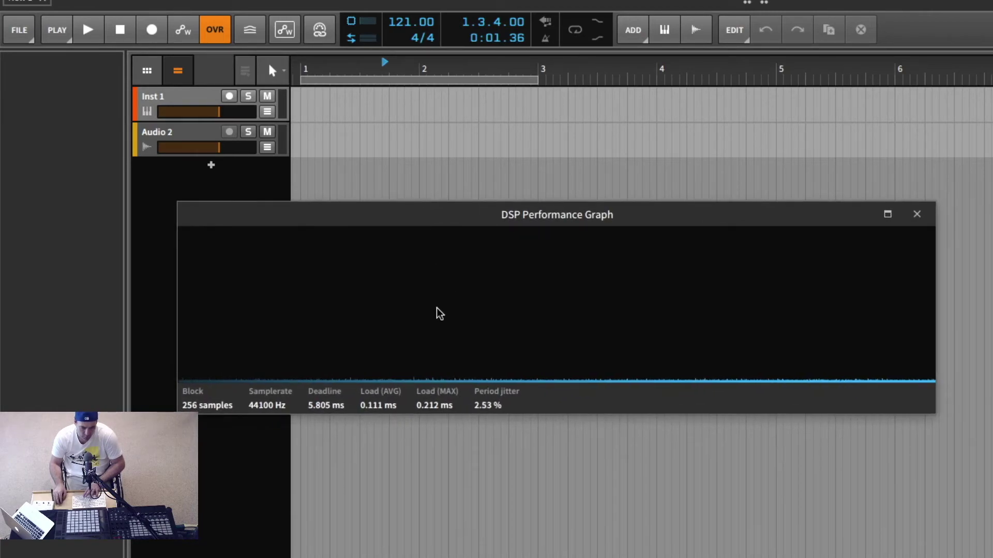
click(349, 22)
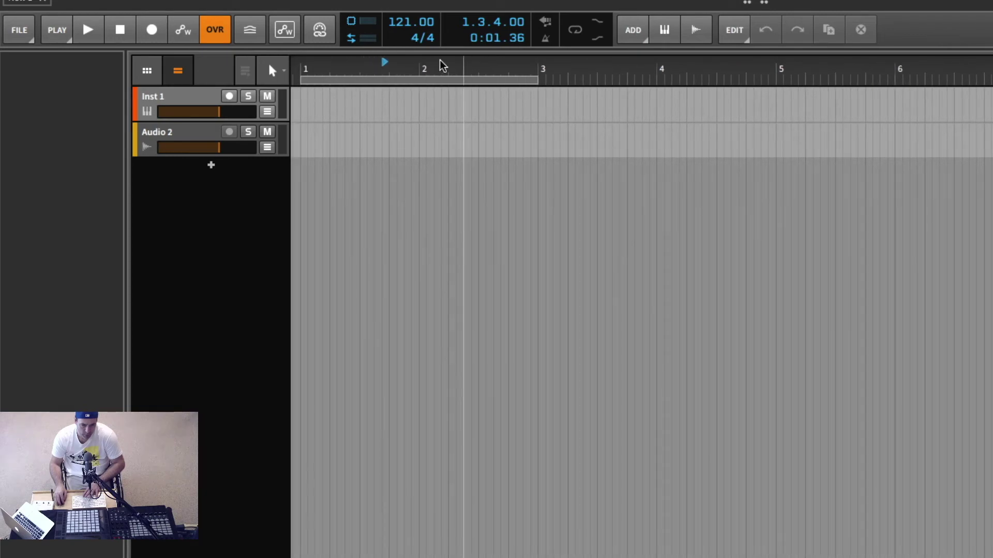
- Move the play start position to 1.1.3.00 and on to other timeline points, ending at 1.2.3.00, with the Inst 1 track inspected
click(316, 63)
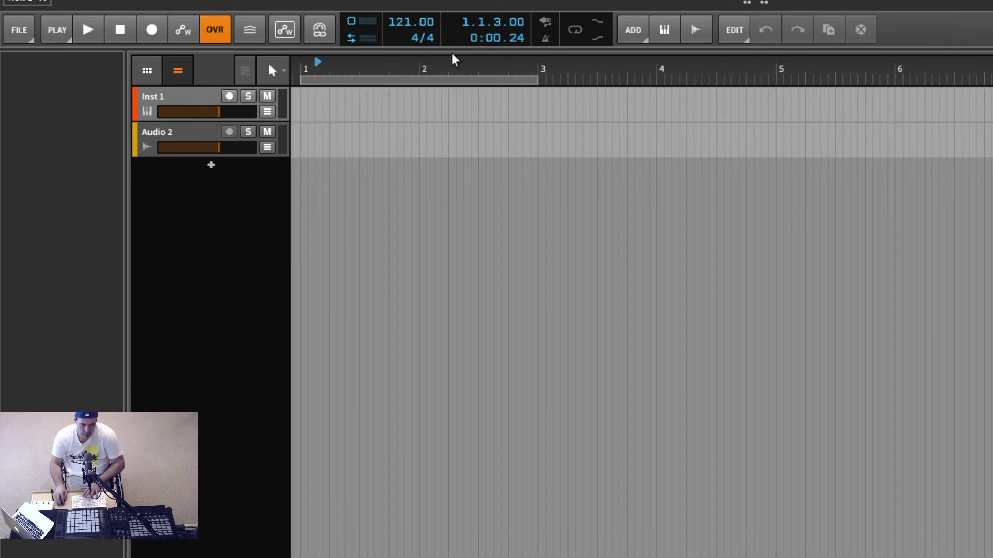
key(i)
click(514, 63)
click(348, 63)
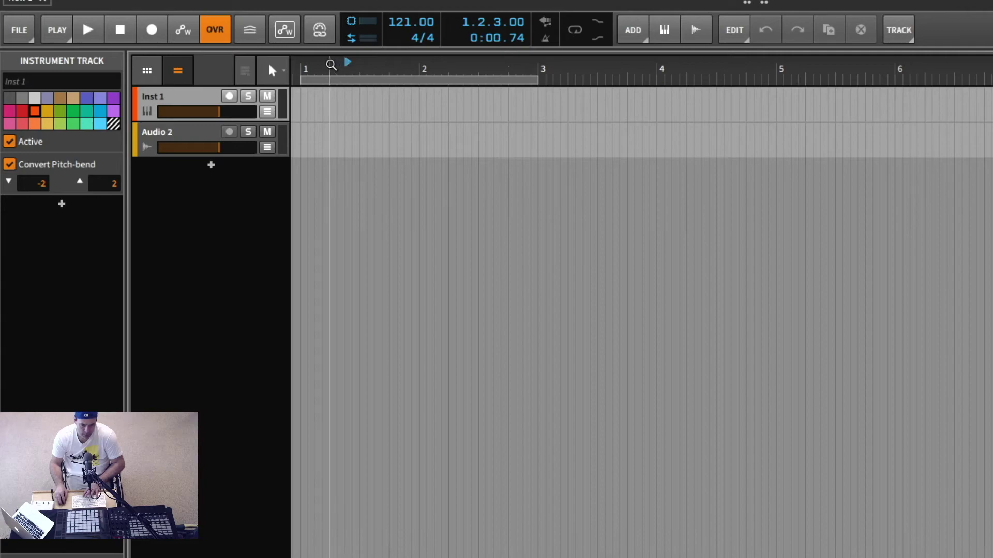
- Return the play start position to 1.1.1.00 and look over the commands for adding tracks and scenes
click(304, 64)
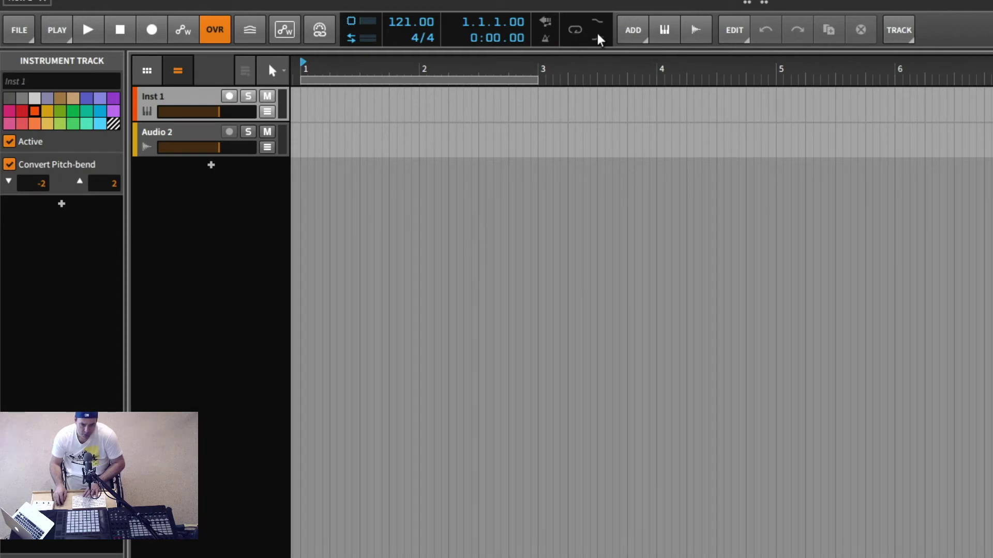
drag(582, 68, 582, 59)
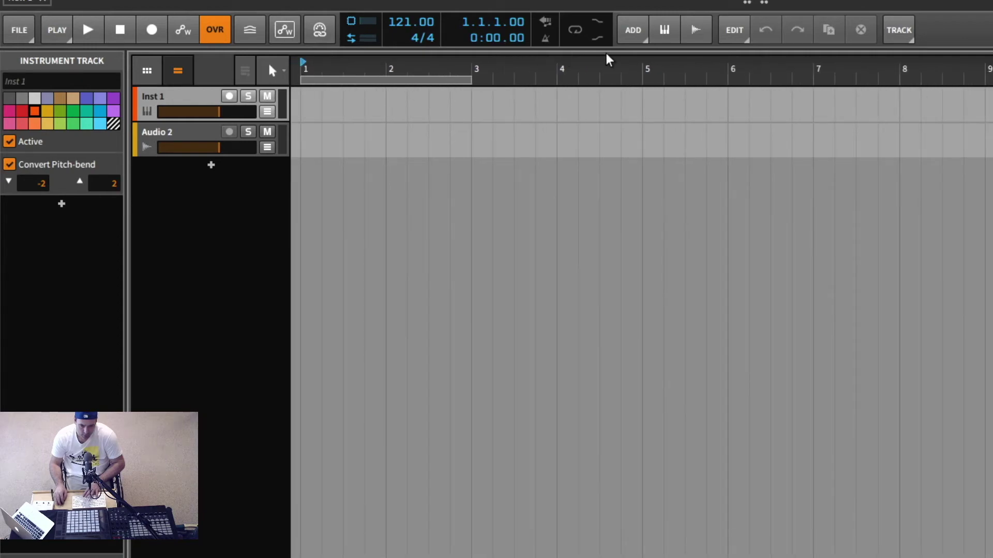
click(635, 37)
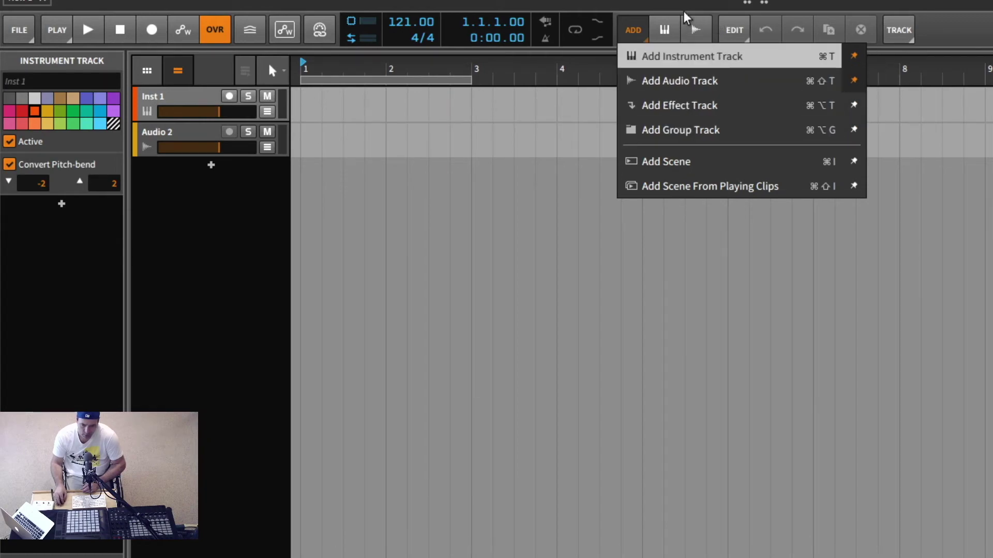
click(934, 34)
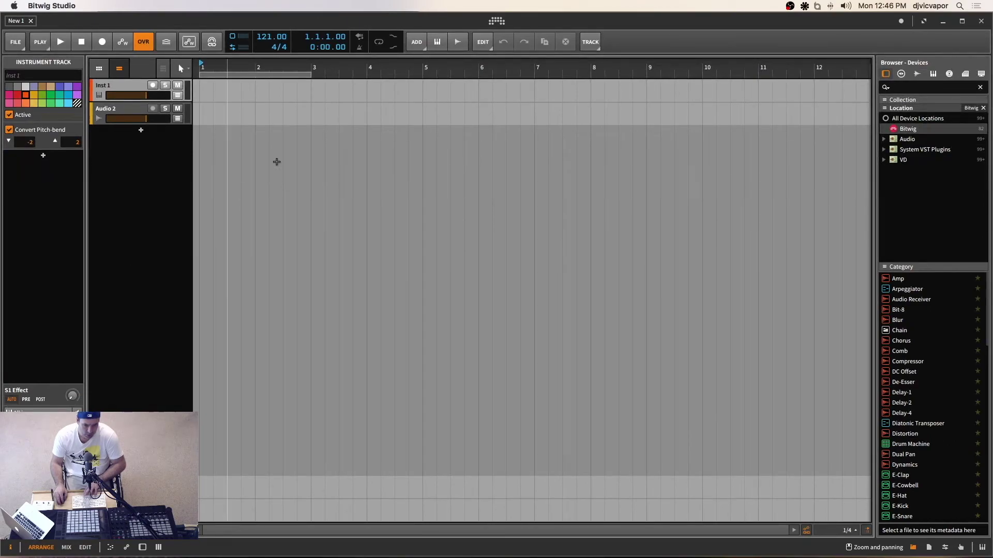
- Inspect the Audio 2 and Inst 1 tracks in turn and look over the track commands available for Inst 1
click(111, 113)
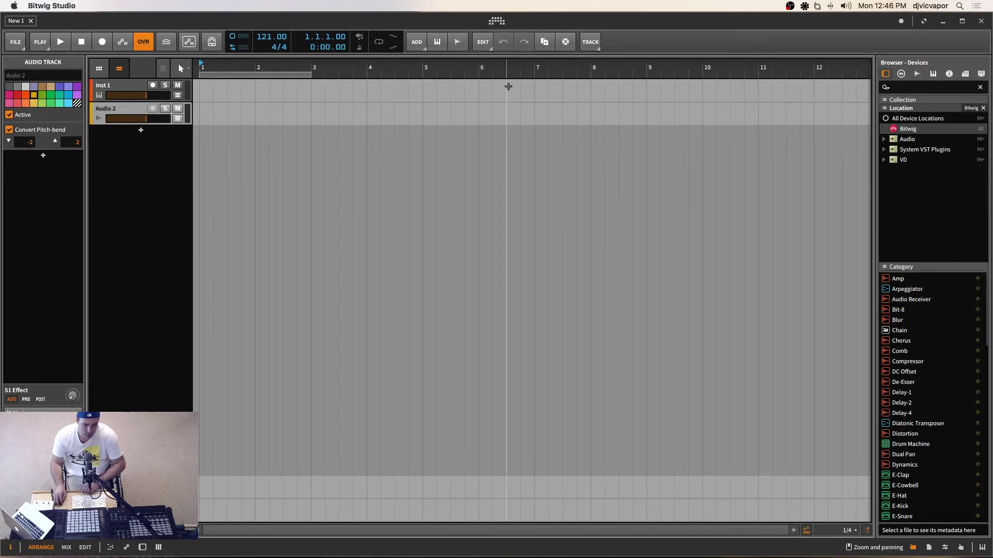
click(19, 391)
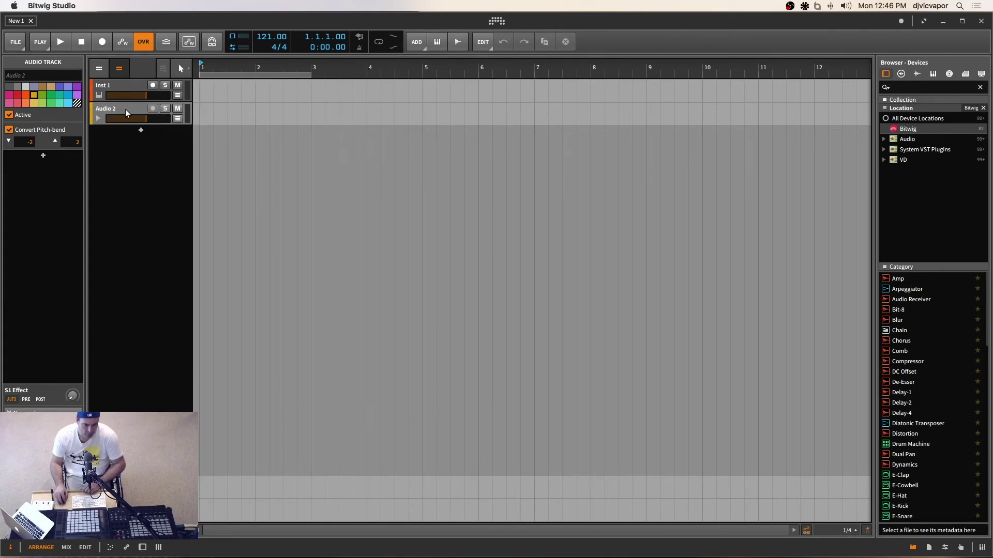
click(124, 86)
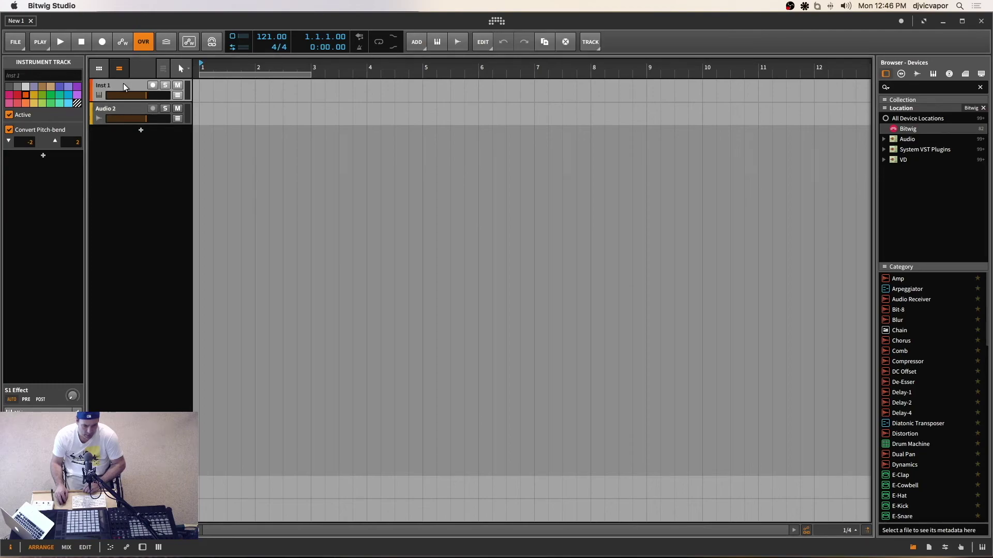
click(596, 46)
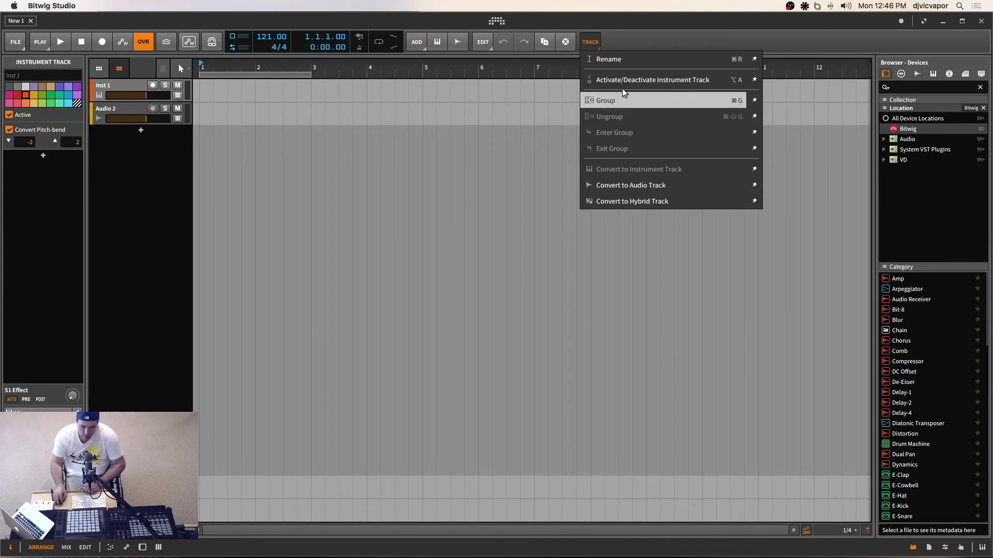
click(627, 34)
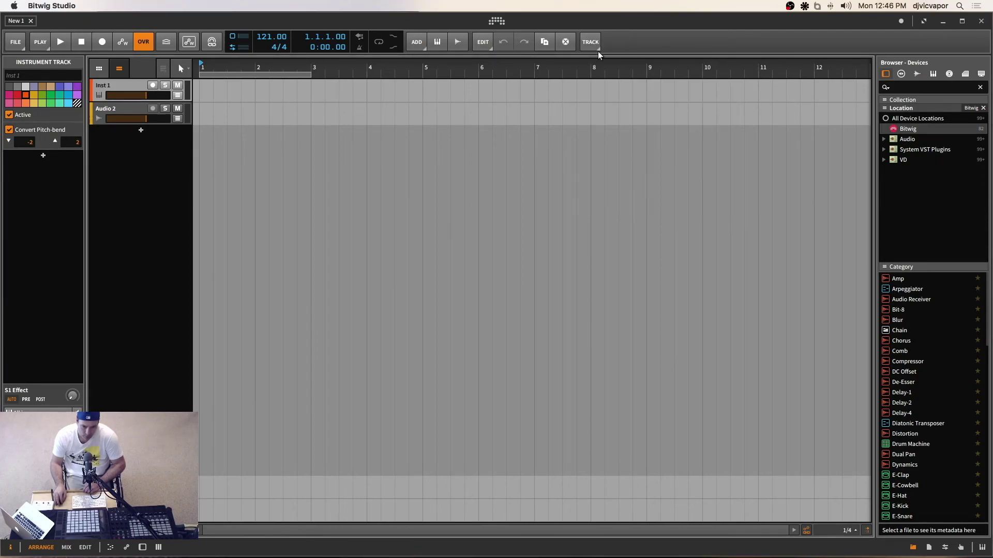
click(596, 42)
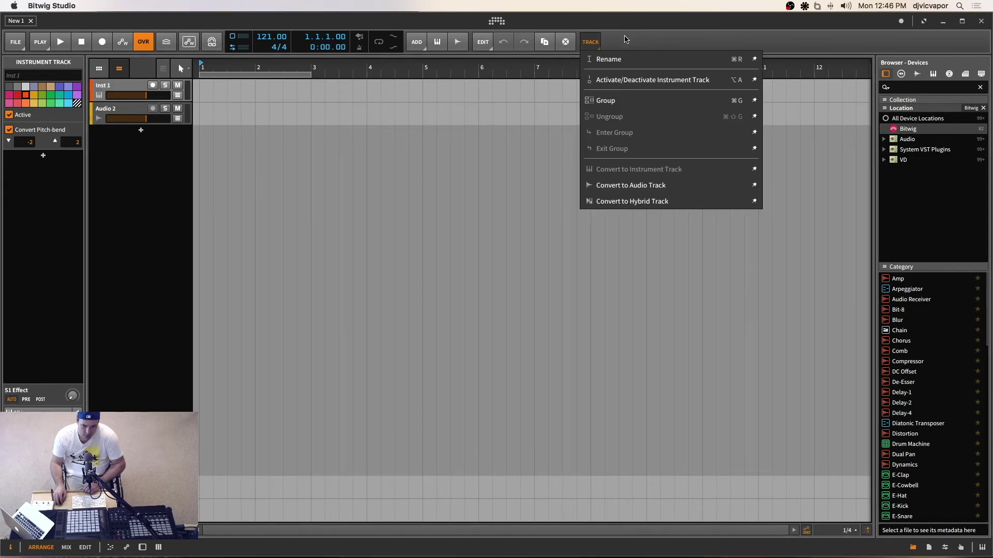
click(625, 38)
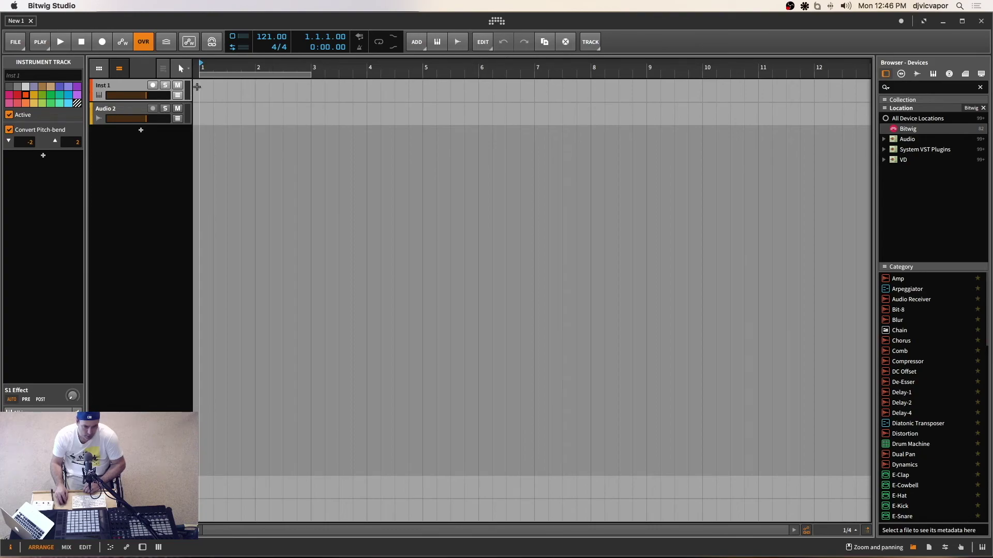
- Look over the context commands for the time point 2.3.1.00 on the Inst 1 lane and dismiss them
drag(203, 88, 309, 97)
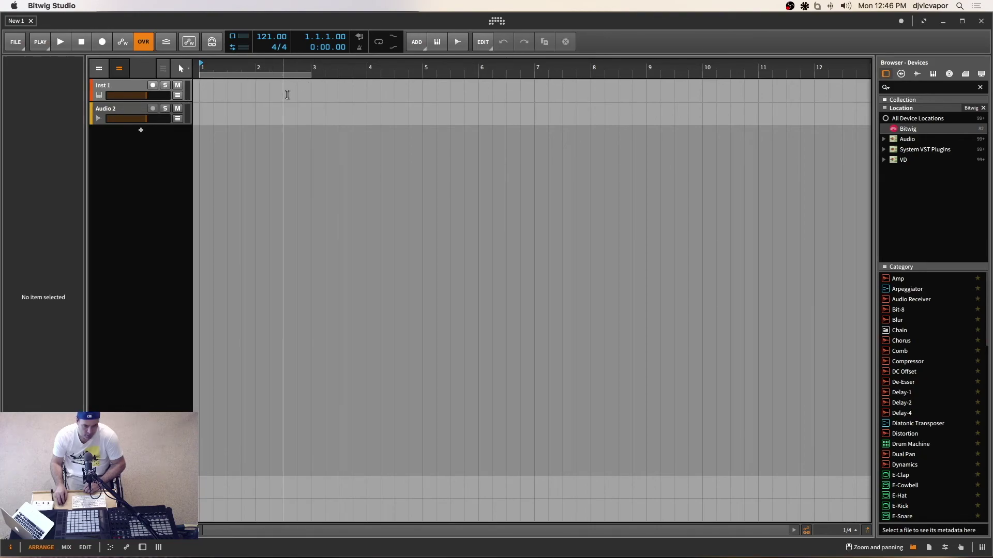
right_click(287, 95)
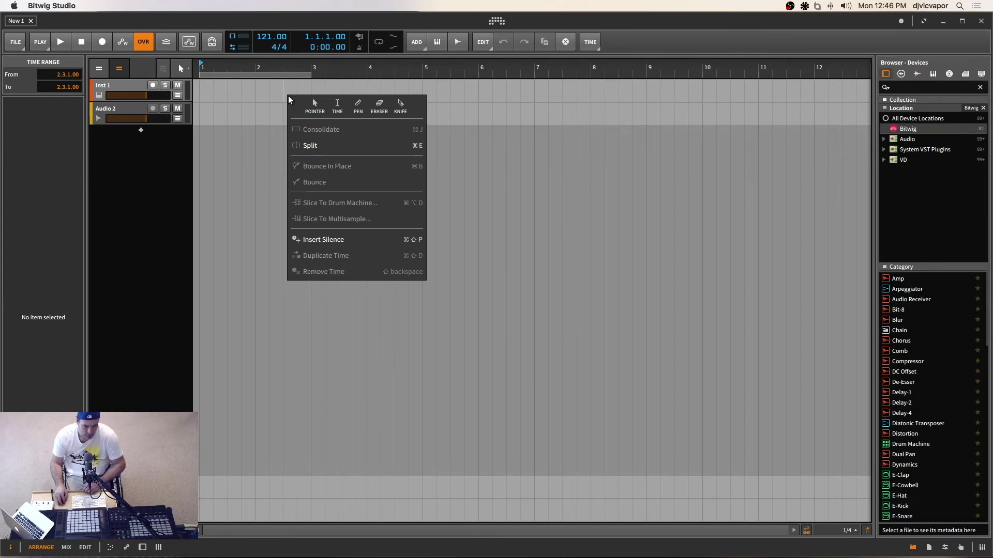
click(173, 163)
- Place the time selection and play start at 1.3.1.00 on the Inst 1 lane and look over the time commands
click(224, 86)
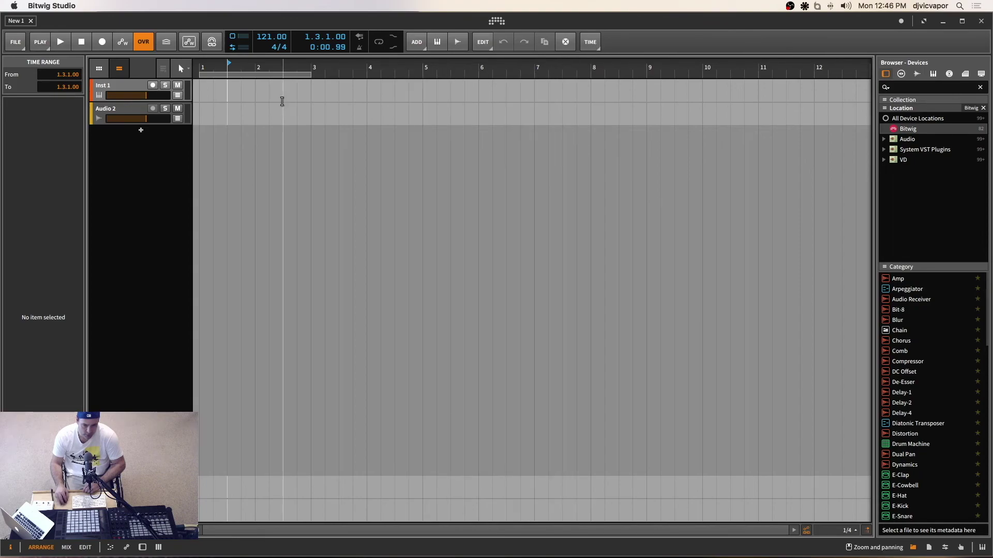
click(591, 43)
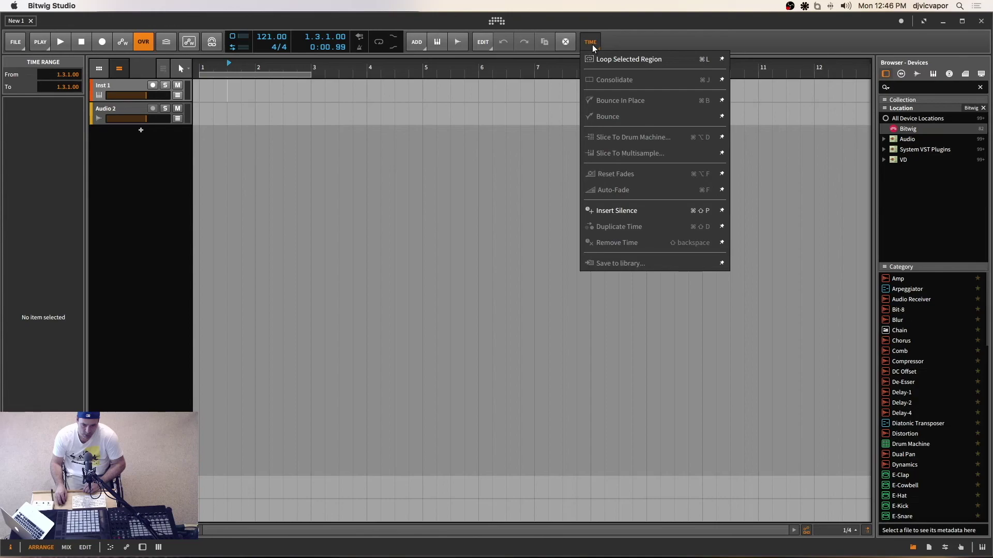
click(639, 38)
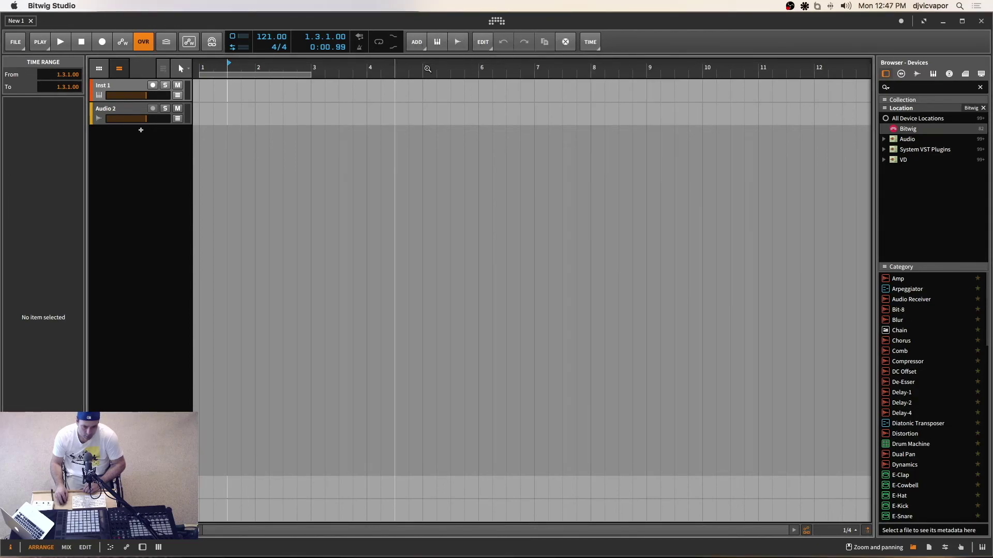